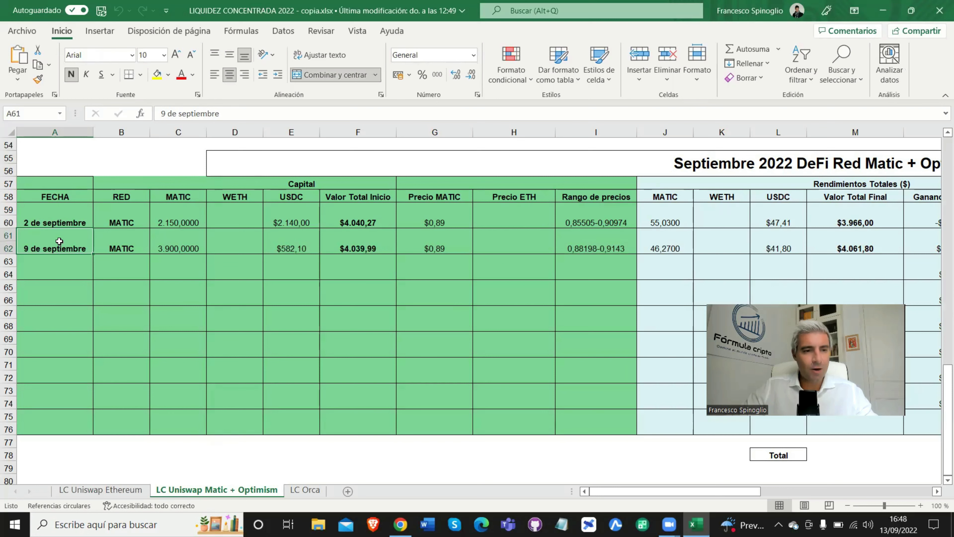
Review the 9 de septiembre row's capital entries, from the date and network to the MATIC, USDC, starting value and price range
key("Right")
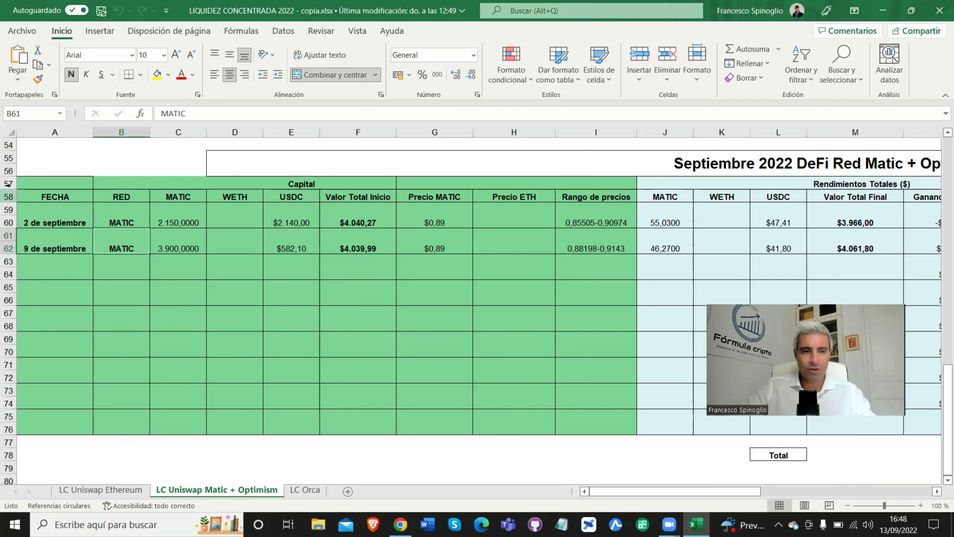
left_click(90, 240)
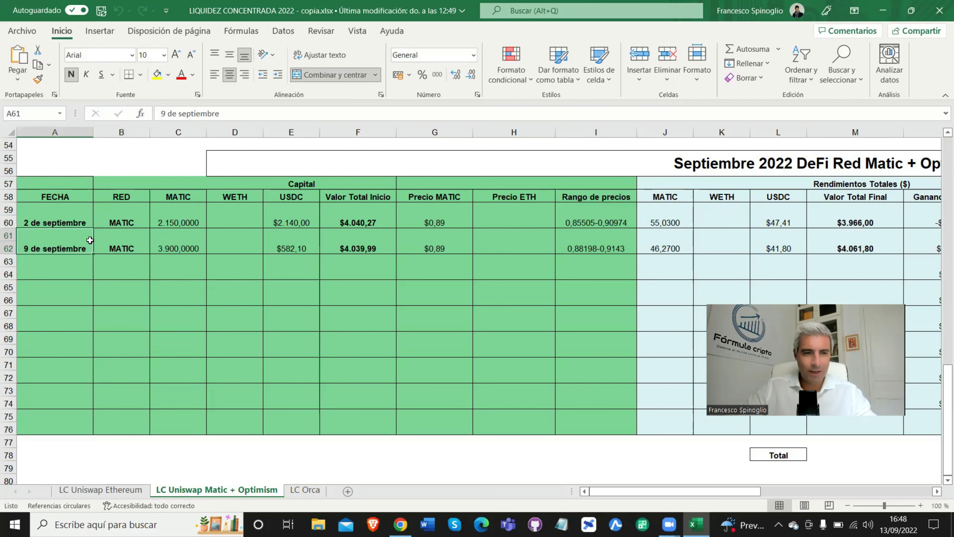
key("Right")
key("Right")
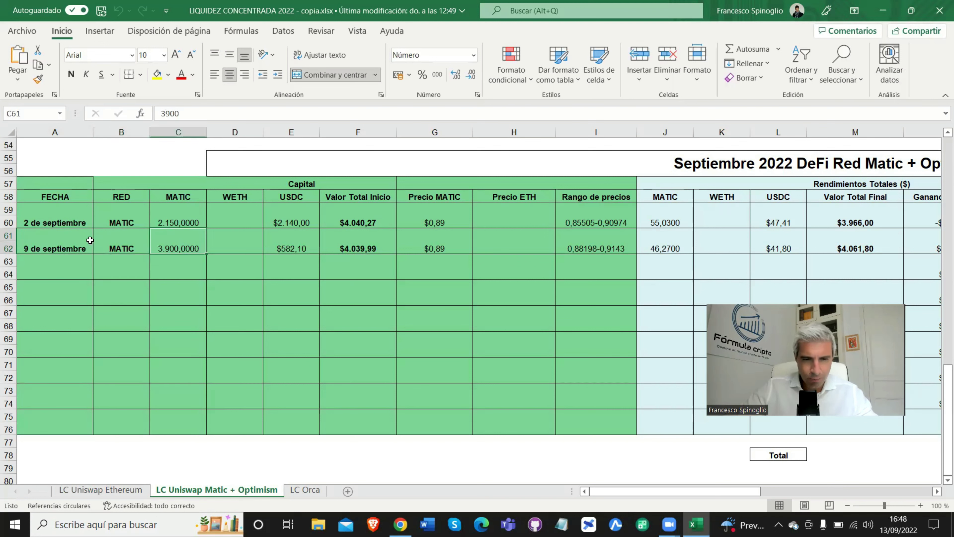
key("Right")
key("Right")
key("Right")
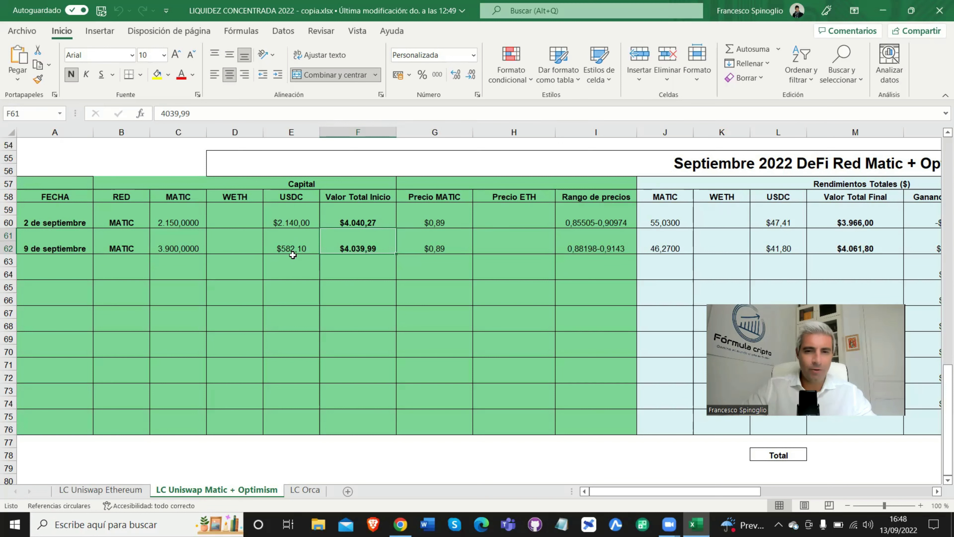
left_click(515, 242)
key("Right")
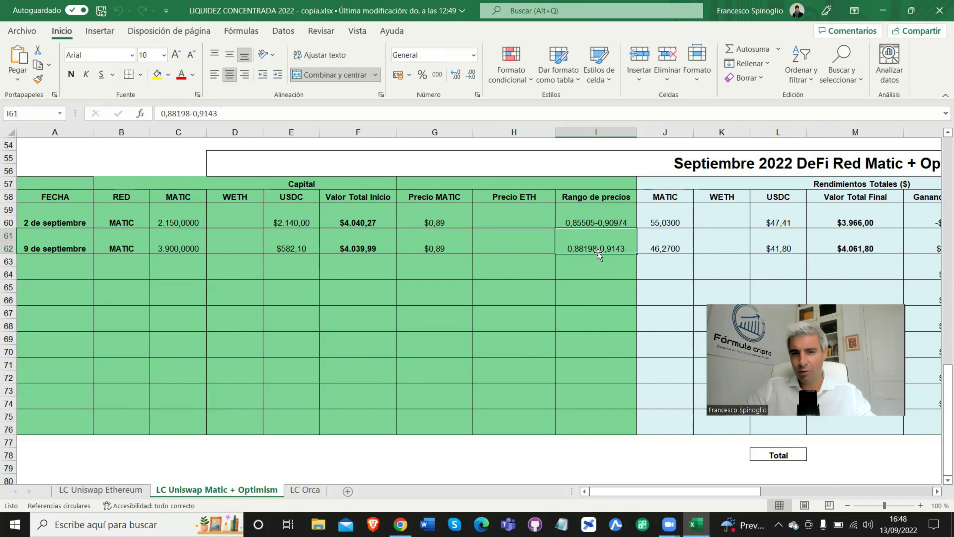
Examine the 9 de septiembre row's returns: MATIC and USDC earned, final total value, market gain, commissions and opening time
left_click(677, 241)
key("Right")
key("Right")
key("Right")
key("Right")
key("Right")
key("Right")
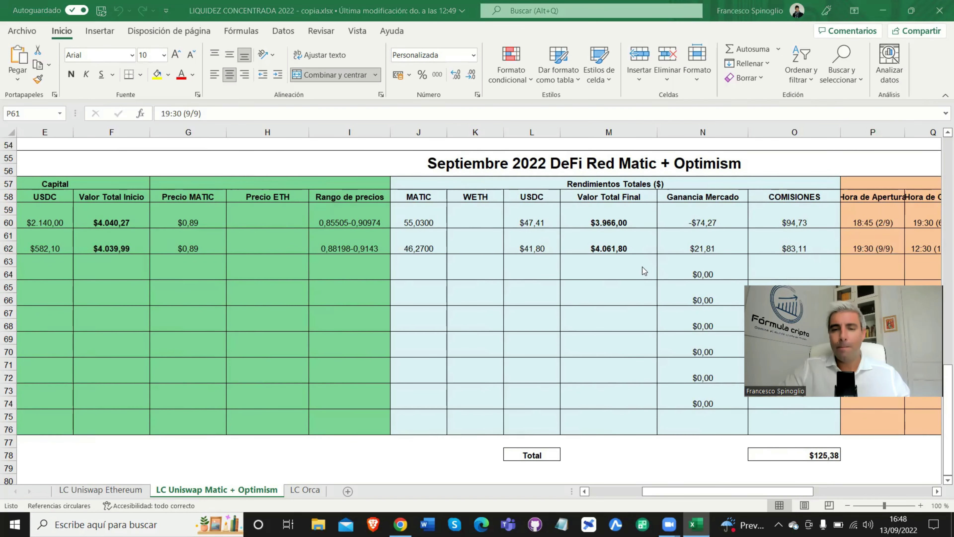
left_click(579, 245)
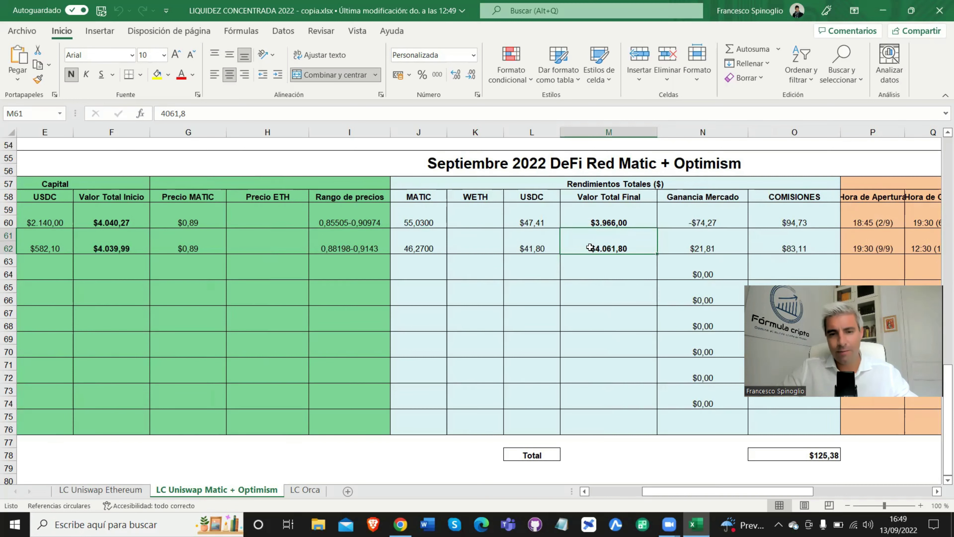
key("Left")
key("Left")
key("Left")
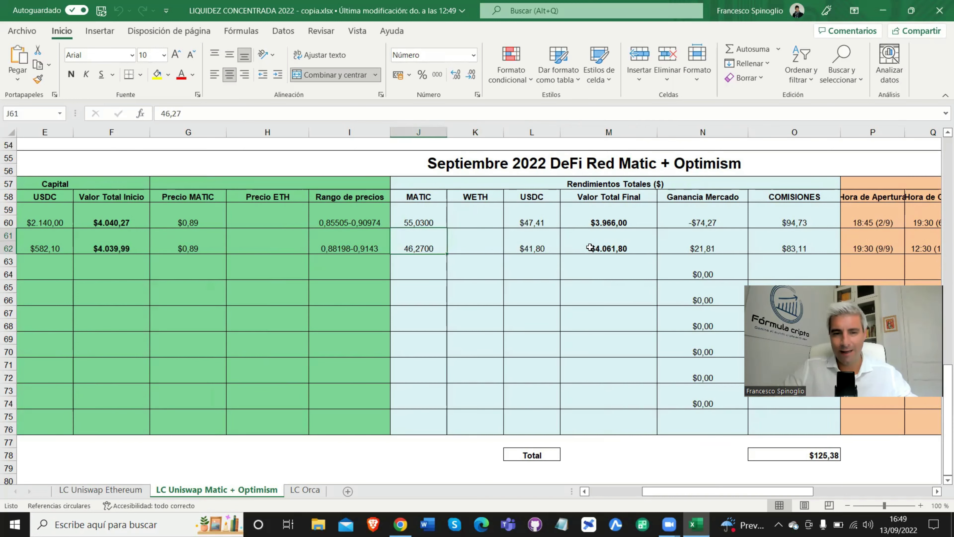
key("Right")
key("Right")
key("Right")
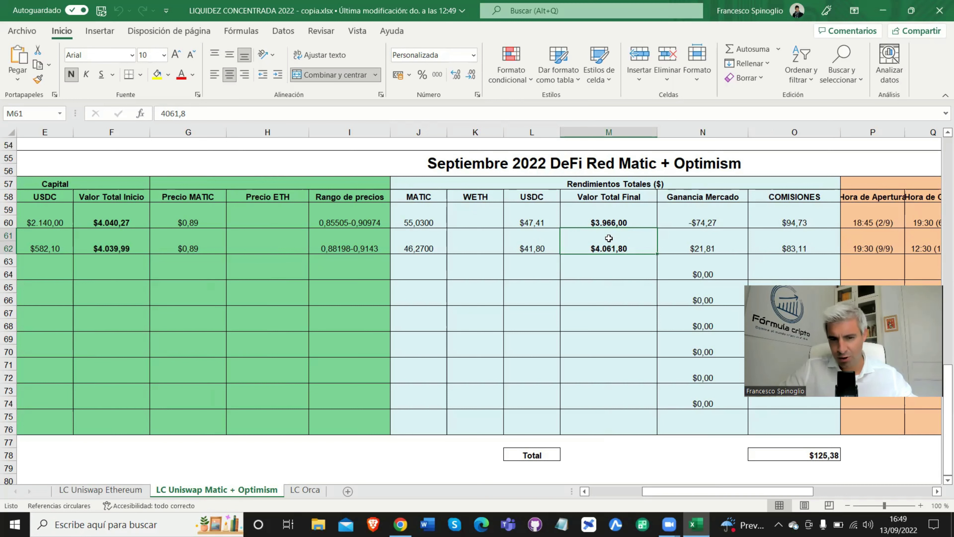
left_click(720, 246)
key("Right")
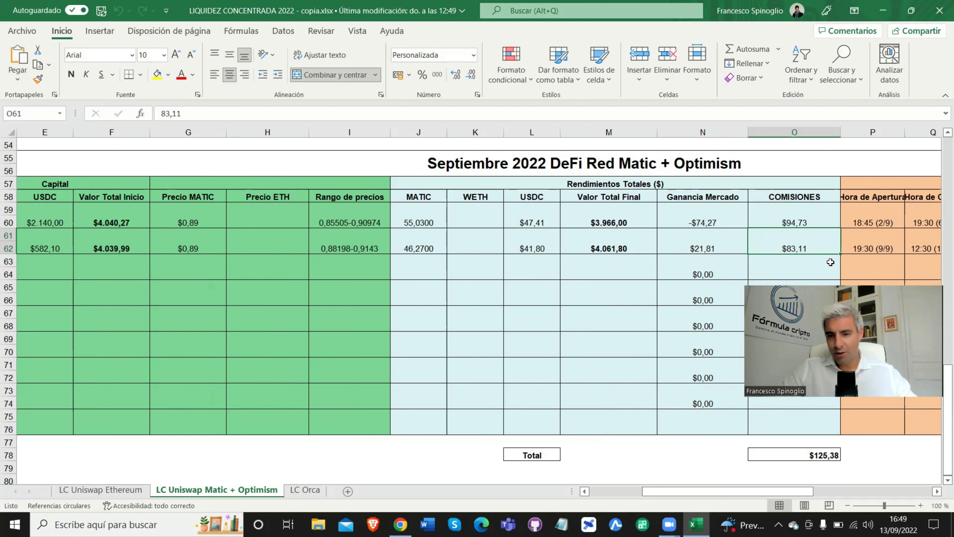
Inspect the total beneath the commissions column and the 2 de septiembre commission entry
left_click(825, 456)
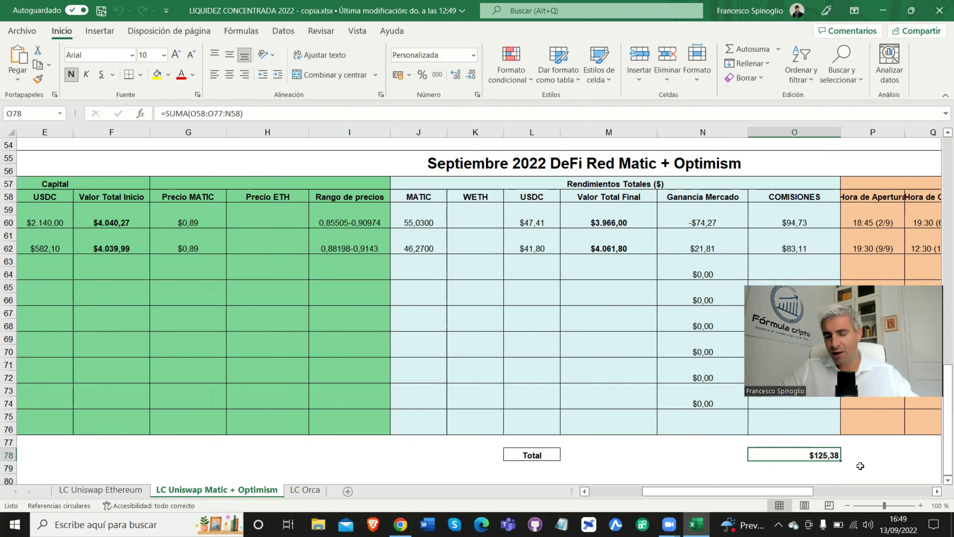
left_click(881, 428)
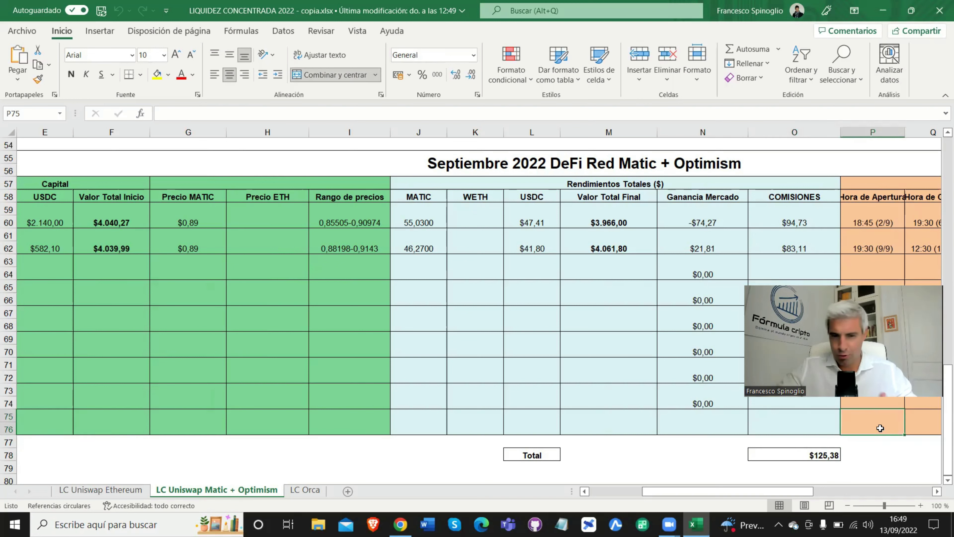
left_click(810, 212)
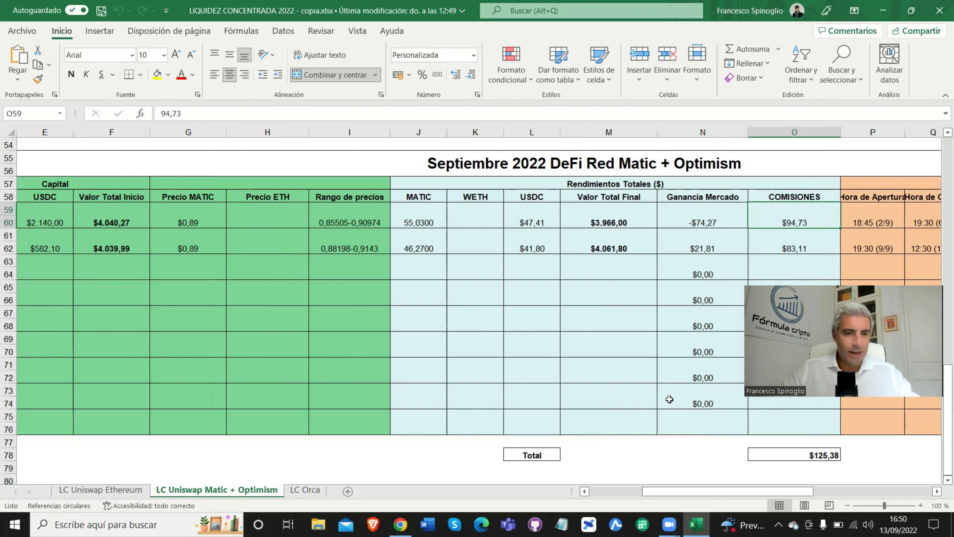
left_click(530, 268)
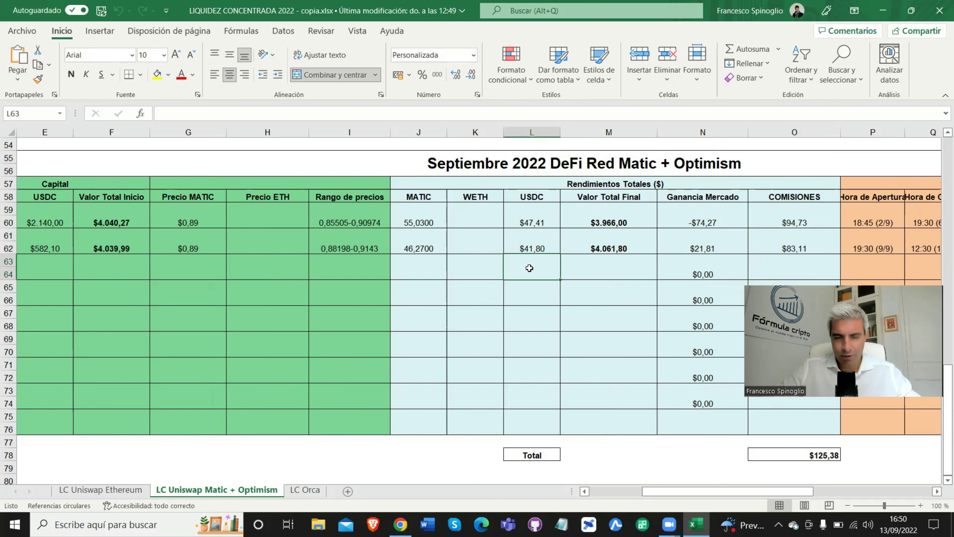
left_click(588, 270)
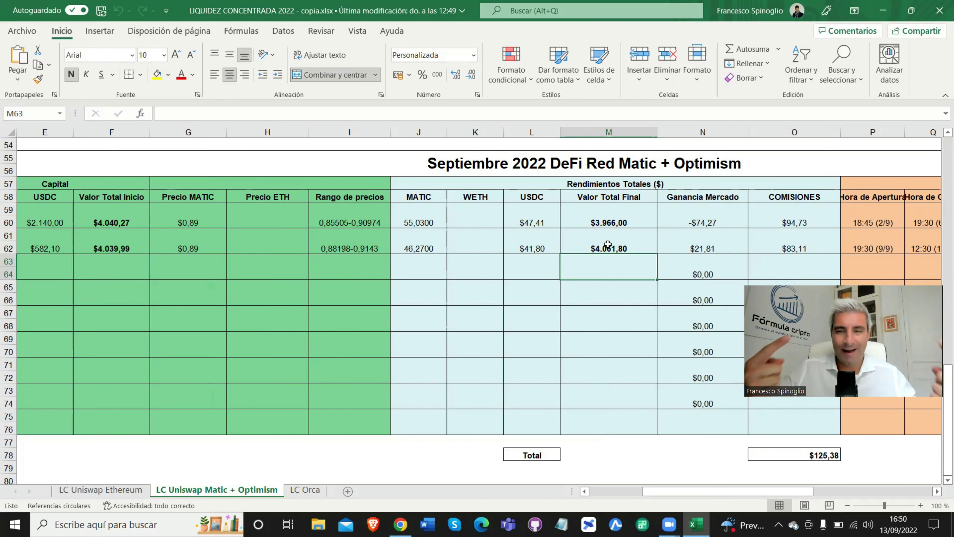
left_click(591, 291)
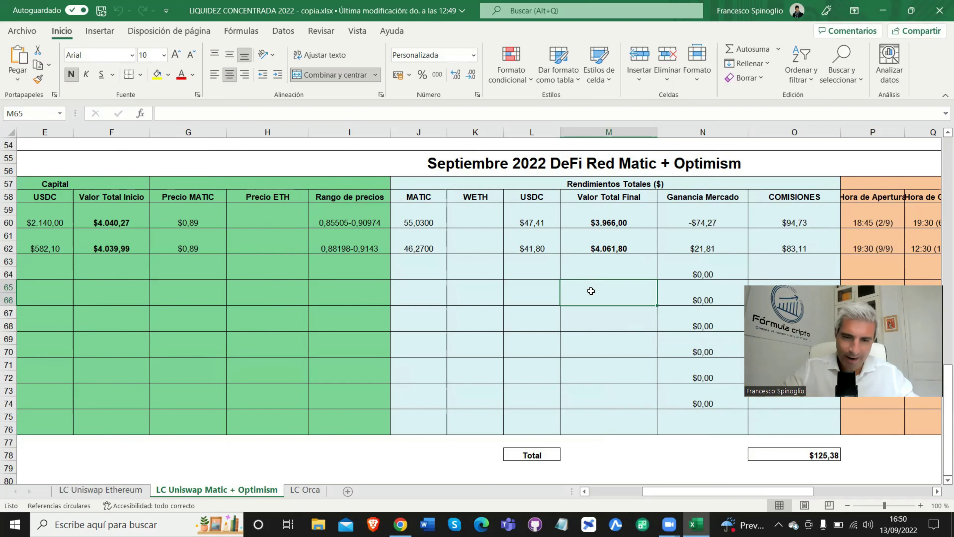
Switch to Aave's Polygon Market dashboard in the browser and view the list of selectable markets
key("alt+Tab")
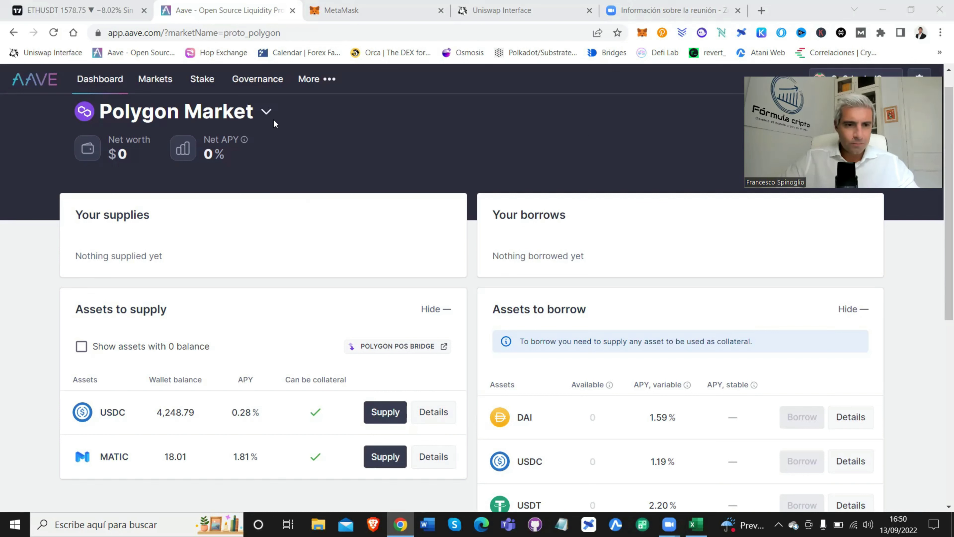
left_click(268, 113)
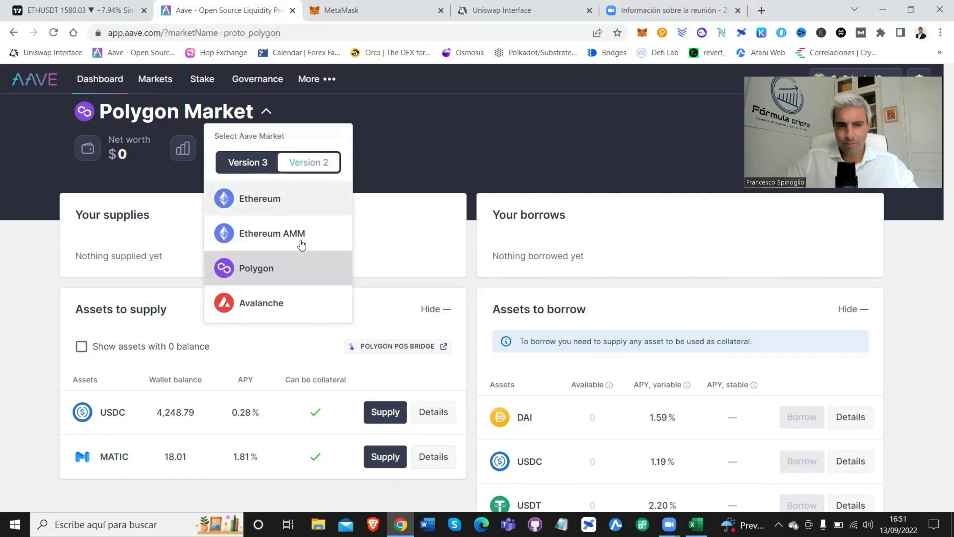
left_click(447, 139)
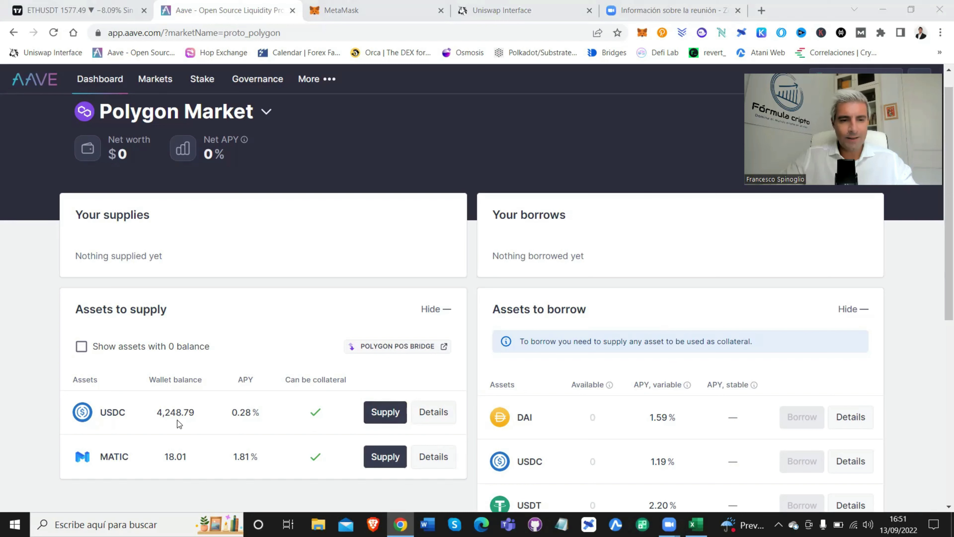
Supply 4200 USDC to the Aave Polygon market and close the completion dialog
mouse_move(181, 419)
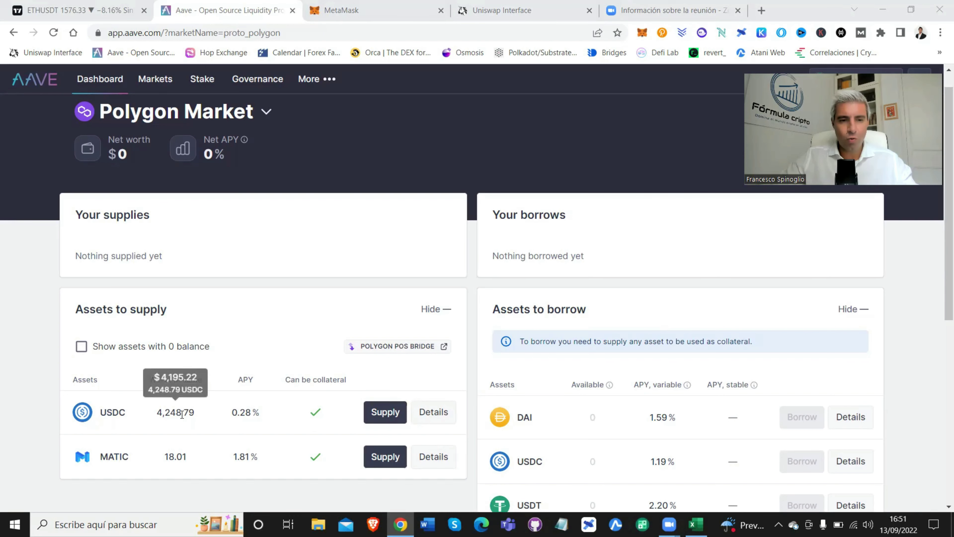
left_click(377, 414)
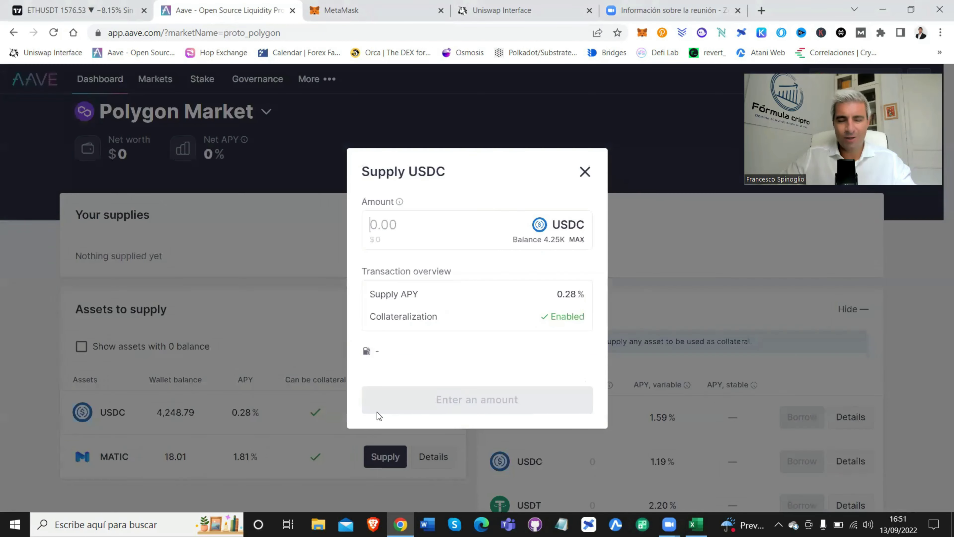
type("4200")
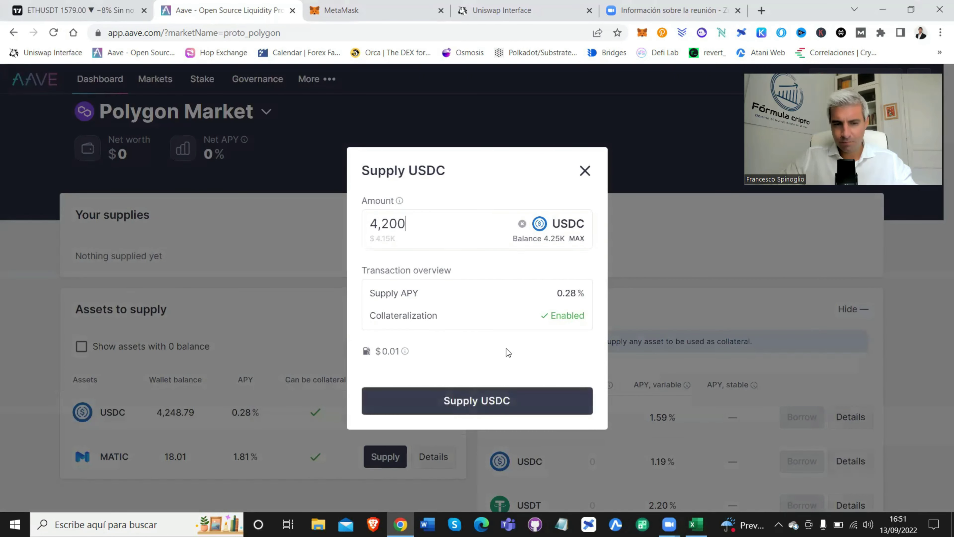
left_click(487, 404)
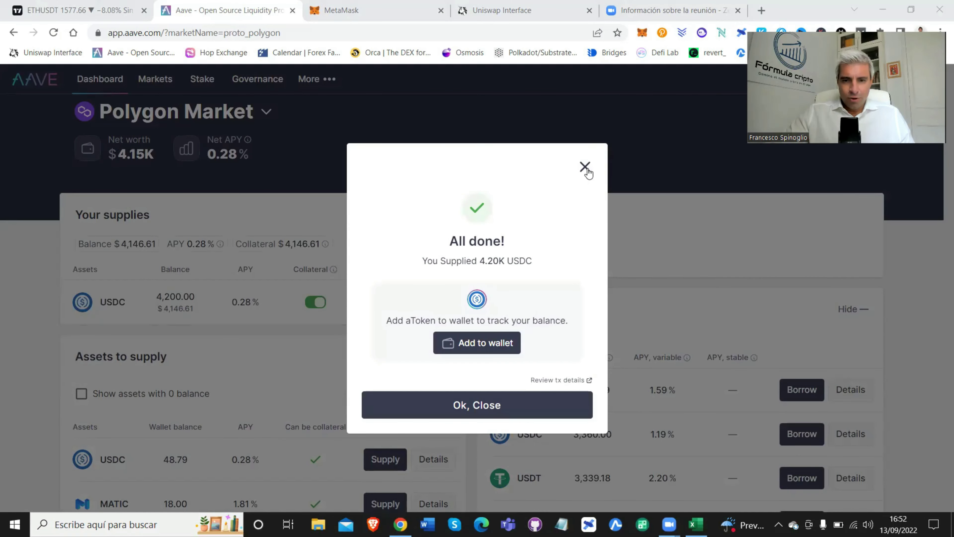
left_click(471, 412)
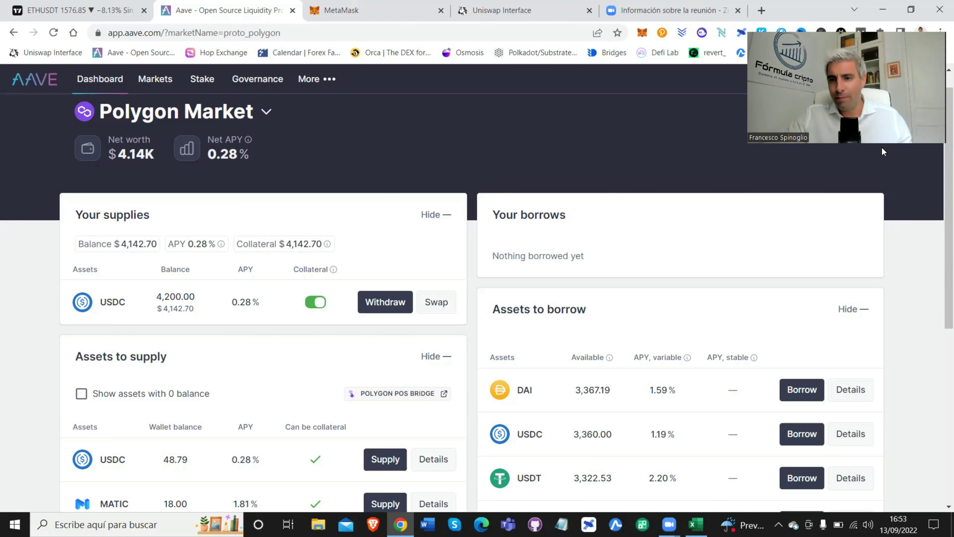
Start borrowing WETH with an amount of 1.4, and check the ETHUSDT 4-hour chart on TradingView before returning to the loan
left_click_drag(939, 178, 940, 228)
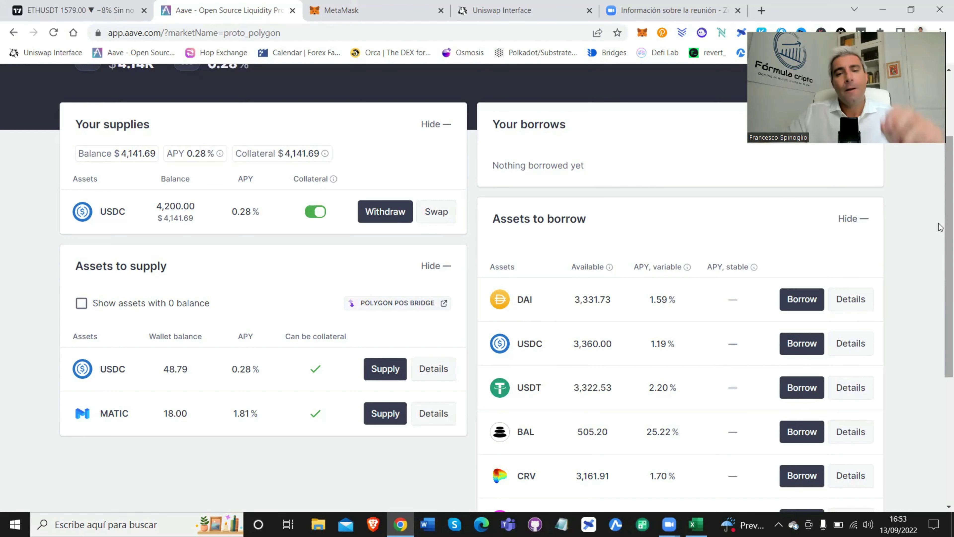
left_click_drag(941, 227, 941, 333)
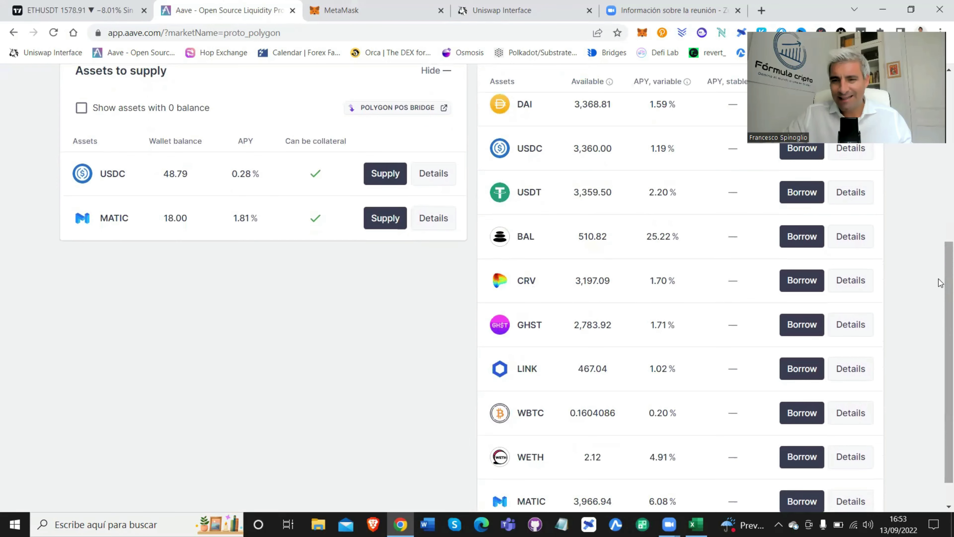
scroll(941, 284, "down", 1)
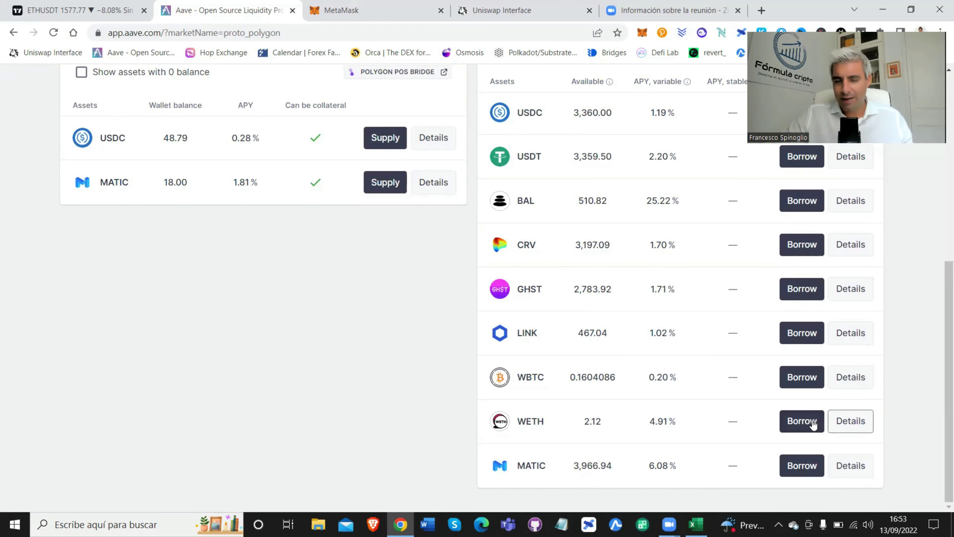
left_click(804, 421)
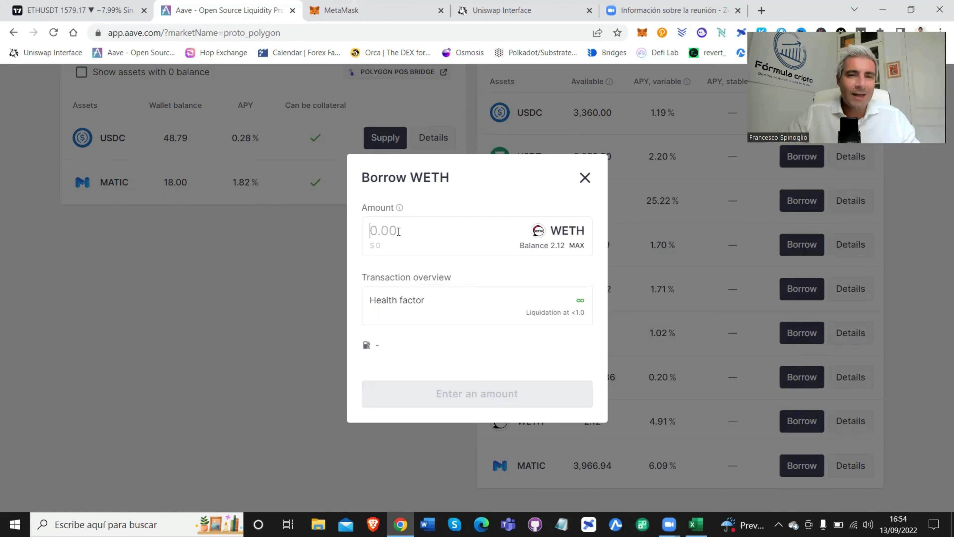
type("1.4")
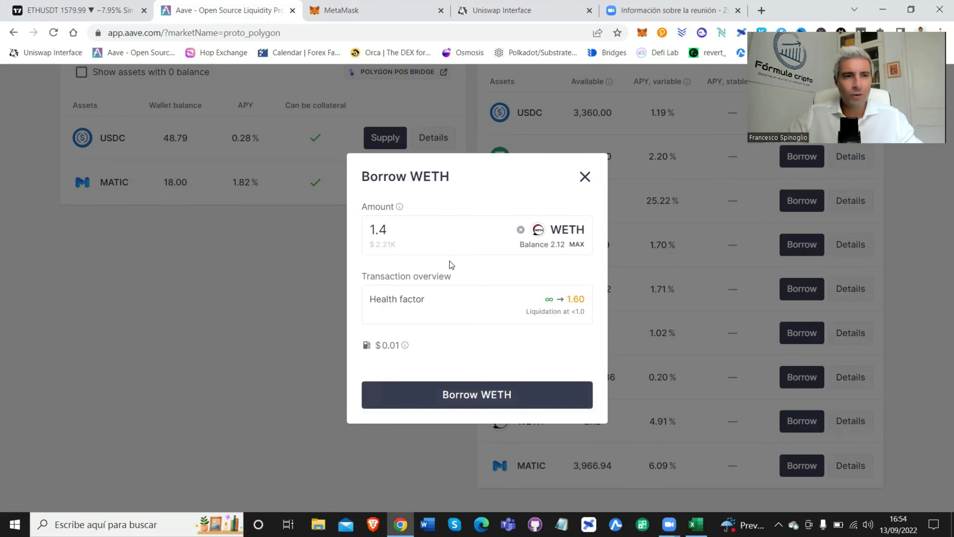
left_click(90, 10)
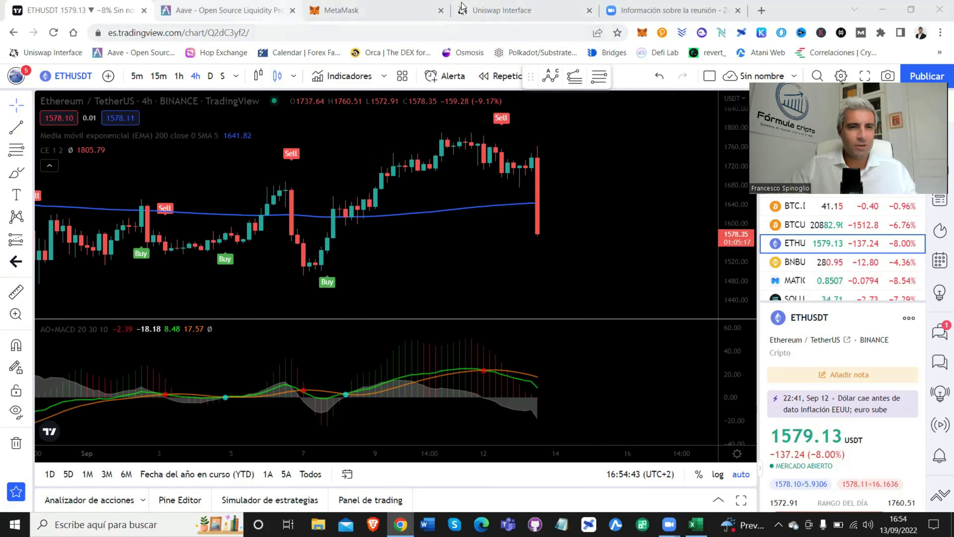
key("ctrl+Tab")
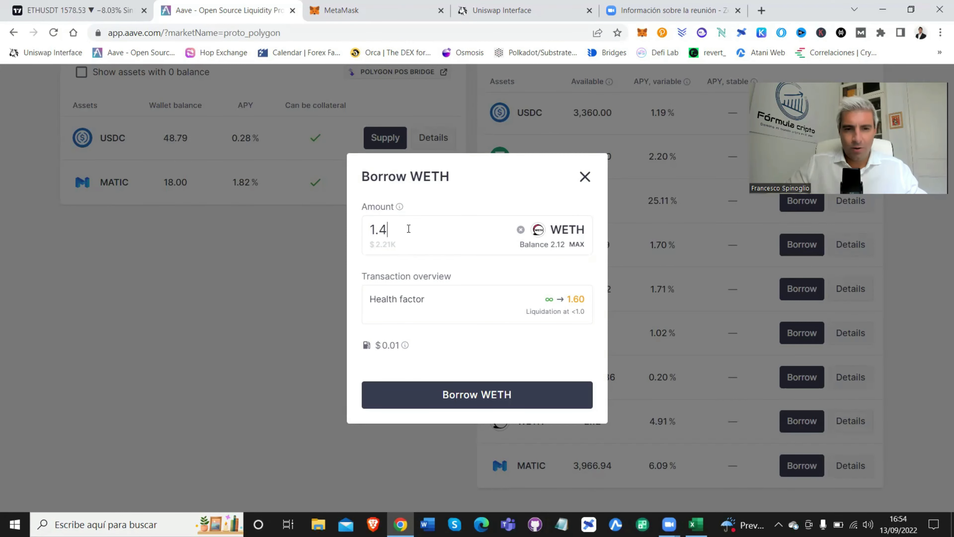
Set the WETH borrow amount to 1.5, submit the loan and confirm the transaction in MetaMask
key("BackSpace")
type("5")
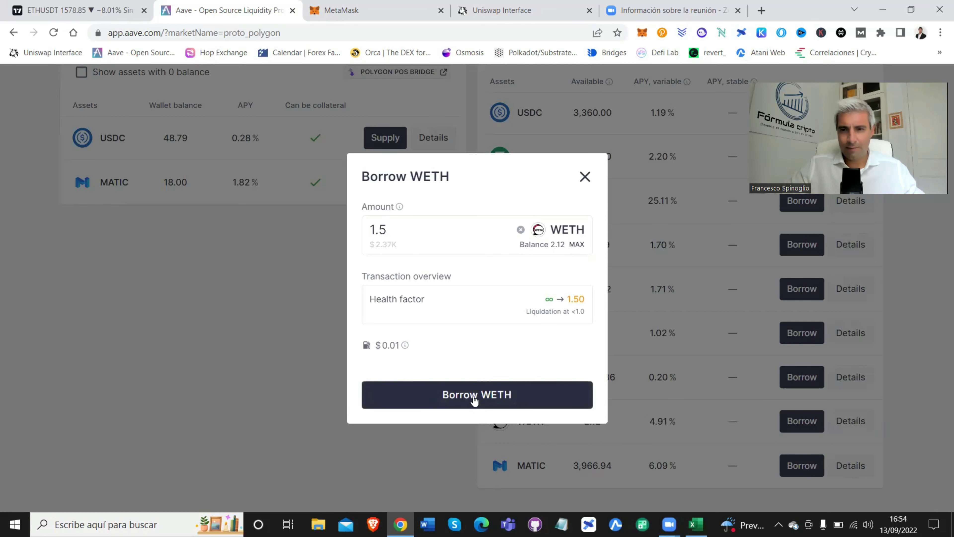
left_click(479, 397)
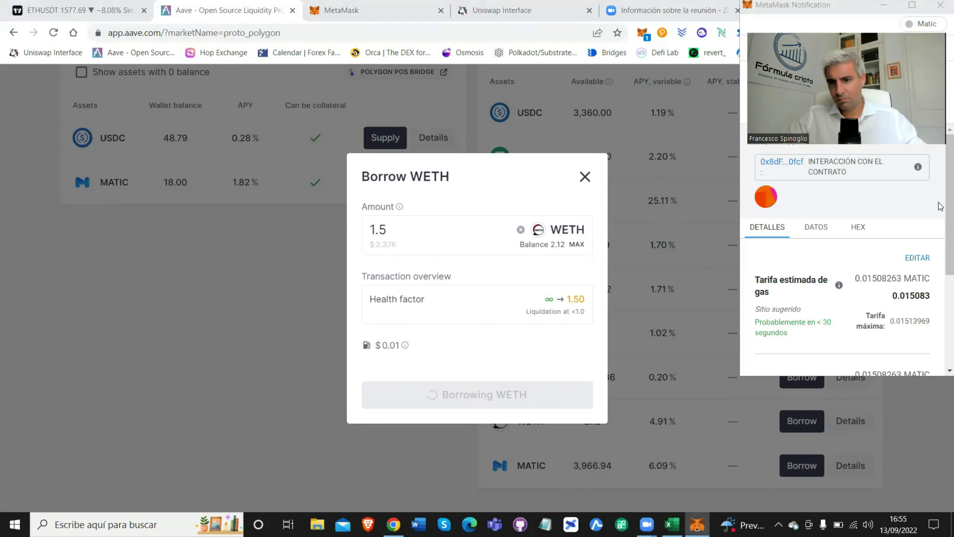
scroll(941, 304, "down", 3)
scroll(914, 341, "down", 1)
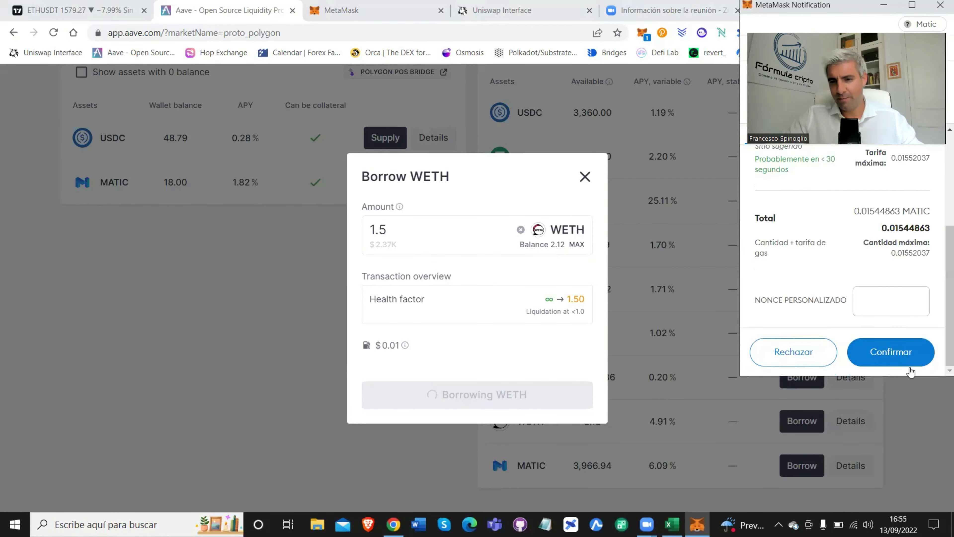
left_click(902, 361)
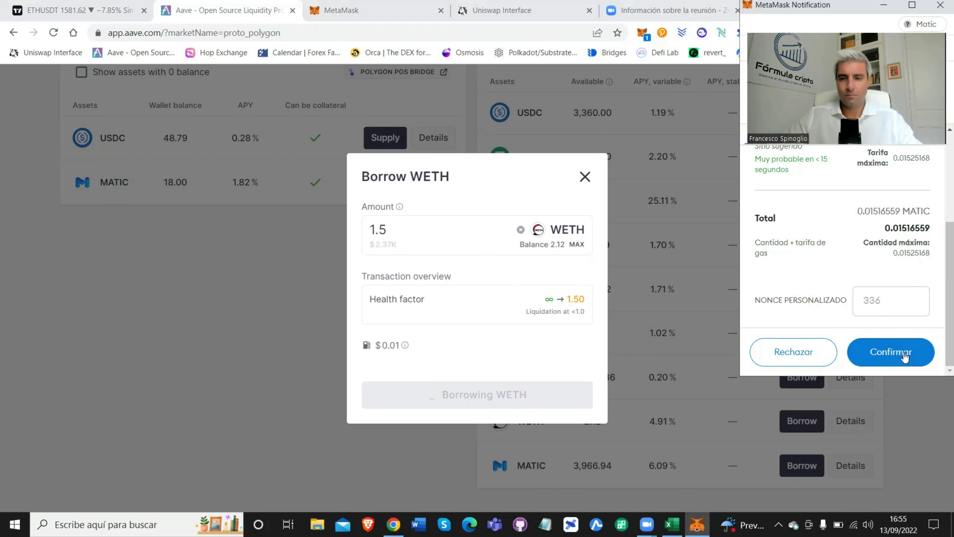
Close the WETH loan's completion dialog, review the supplies and borrows on the dashboard, and check the token balances in the MetaMask wallet
left_click(477, 408)
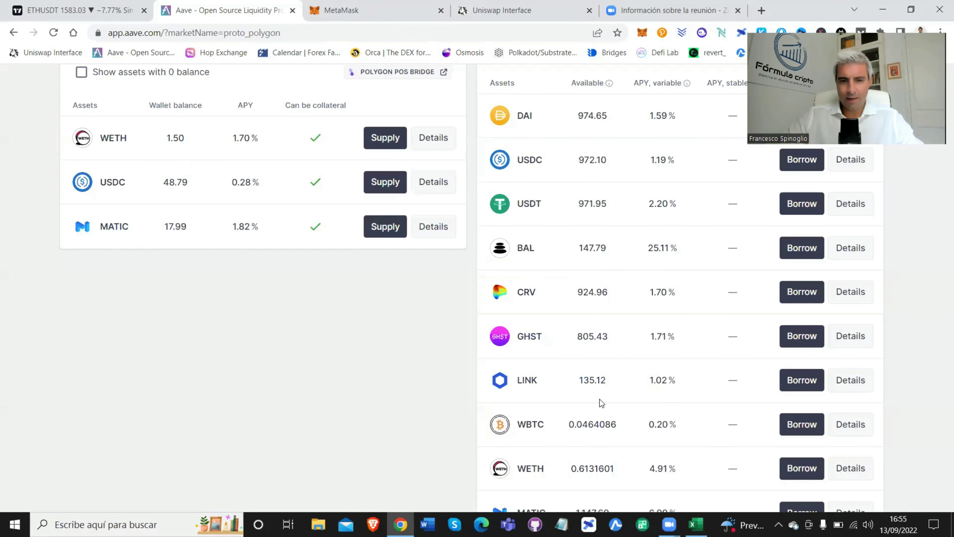
left_click_drag(948, 297, 942, 179)
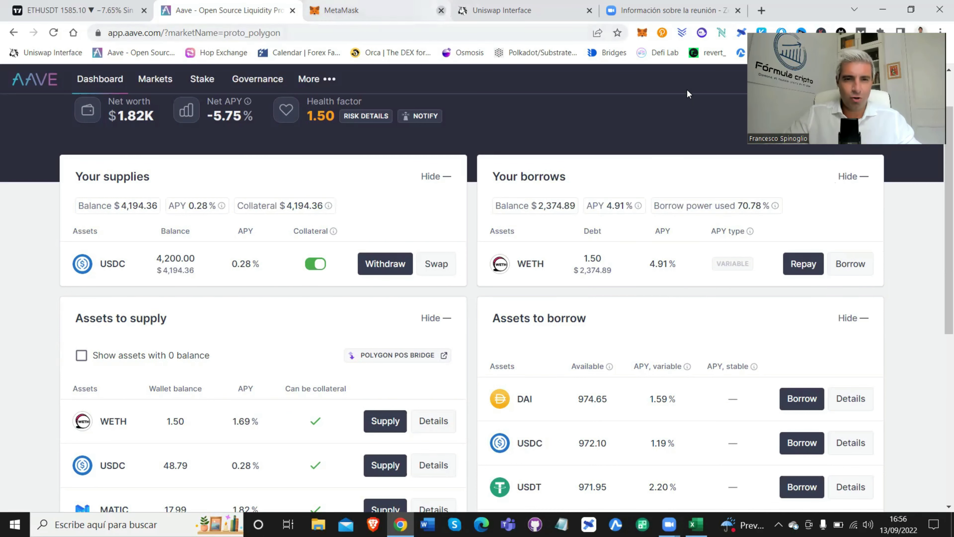
left_click(341, 10)
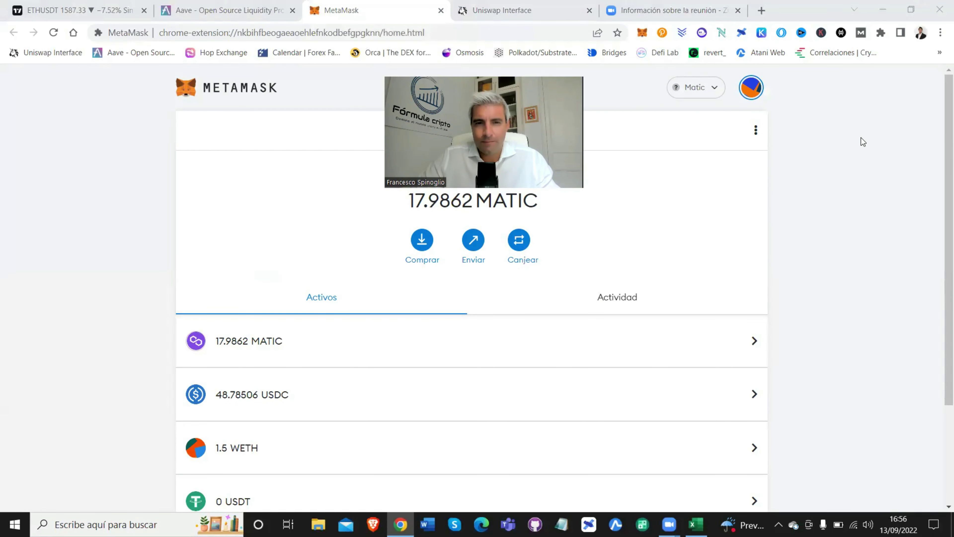
Switch to Uniswap and set up a swap of the full 1.5 WETH balance into USDC on Polygon
key("ctrl+Tab")
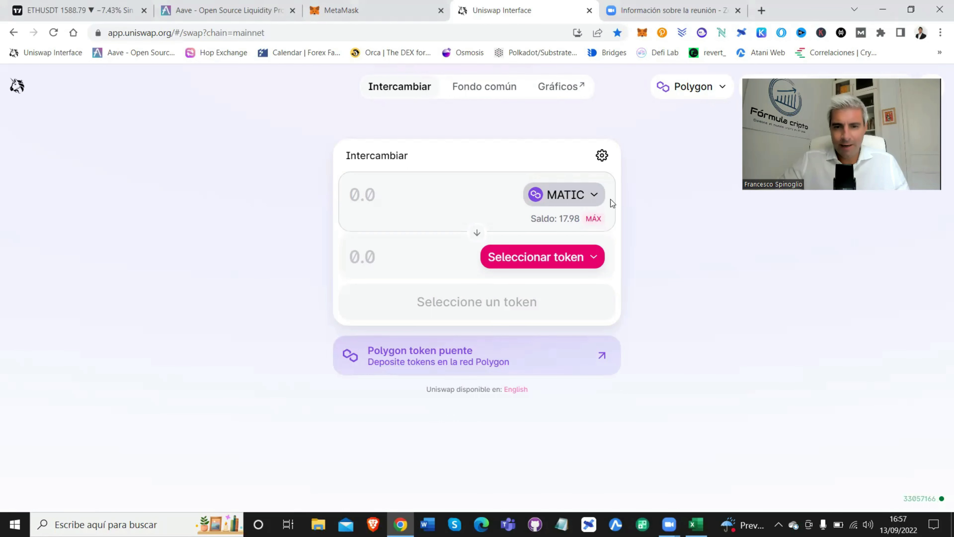
left_click(592, 195)
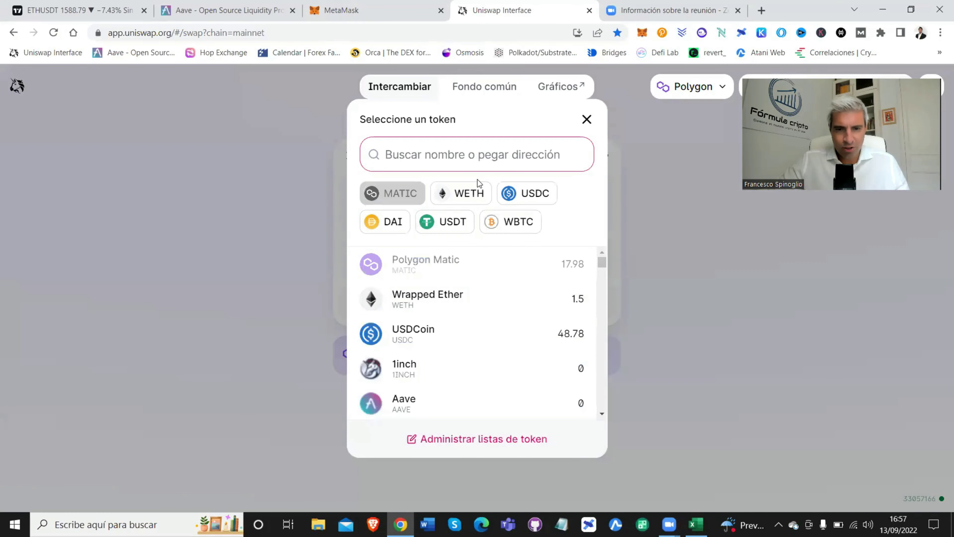
left_click(473, 193)
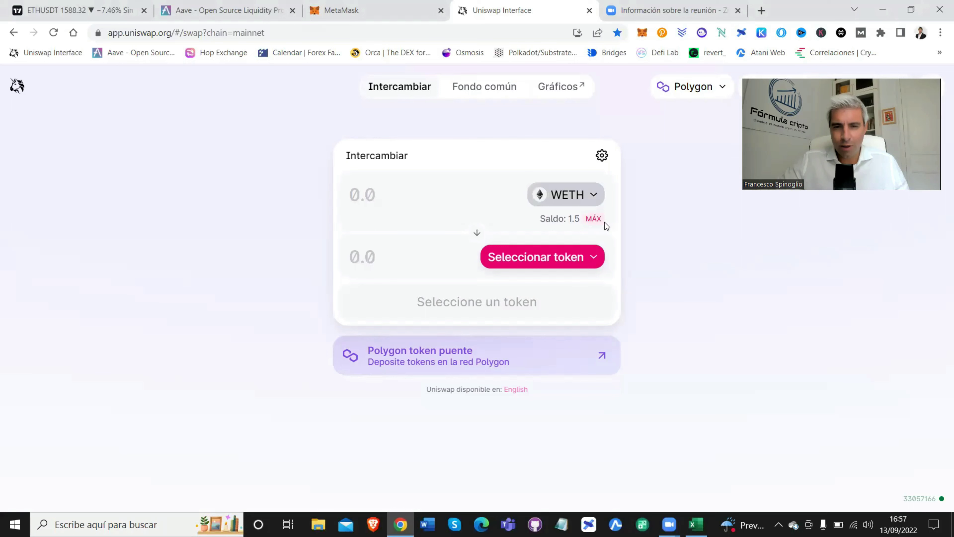
left_click(594, 220)
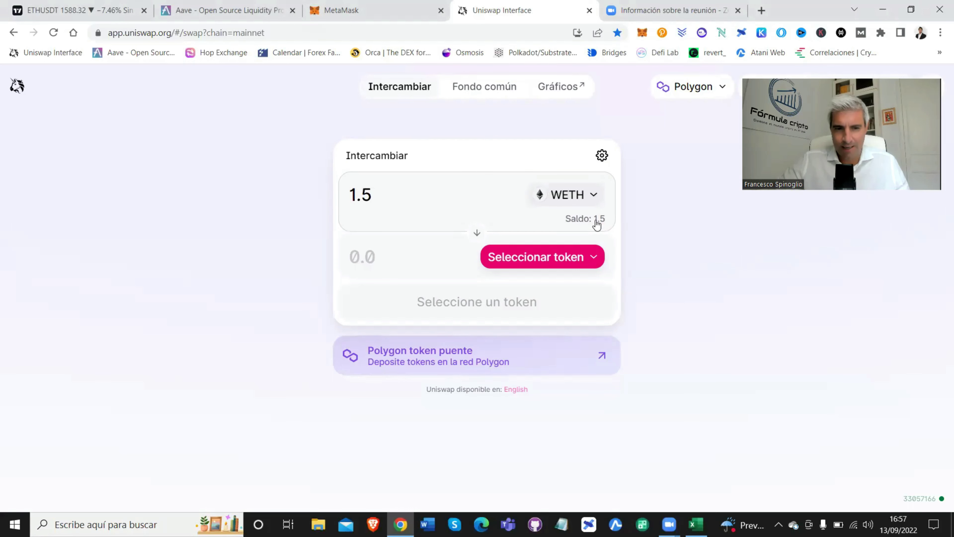
left_click(594, 260)
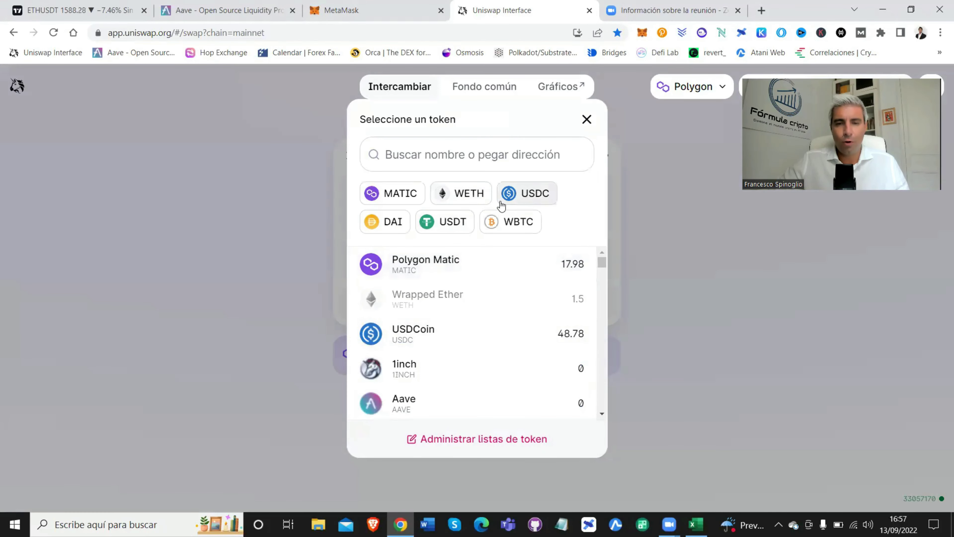
left_click(537, 193)
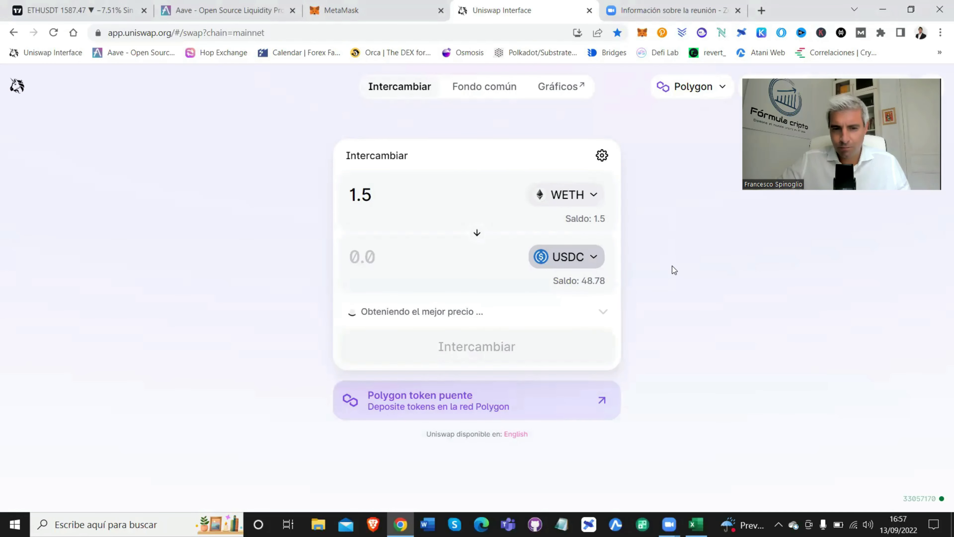
Submit the WETH-to-USDC swap, confirm the transaction in MetaMask and close the transaction dialog
left_click(468, 358)
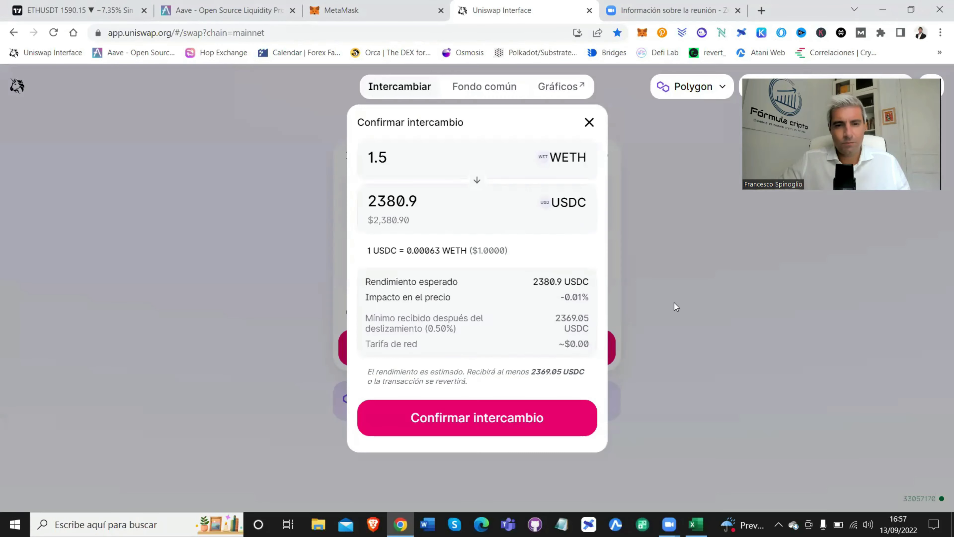
left_click(479, 419)
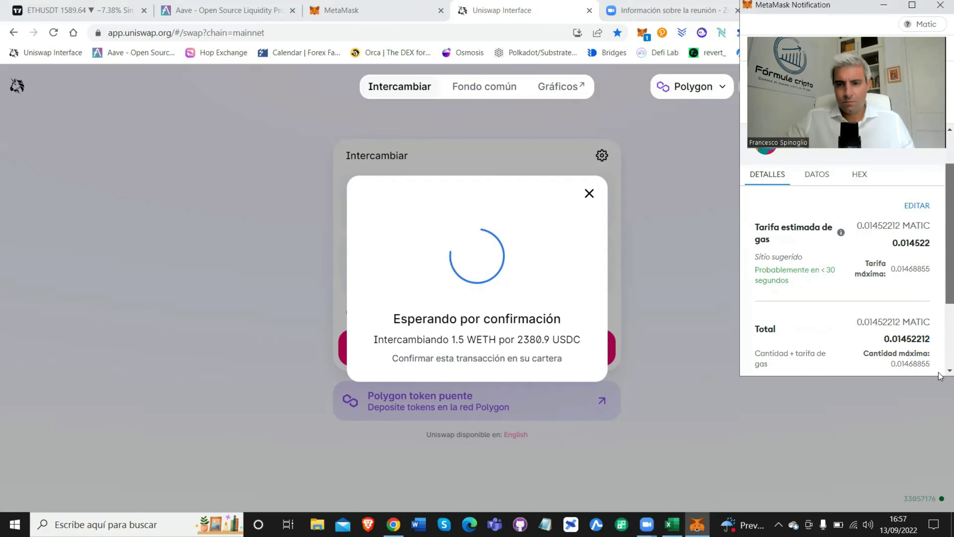
scroll(909, 348, "down", 3)
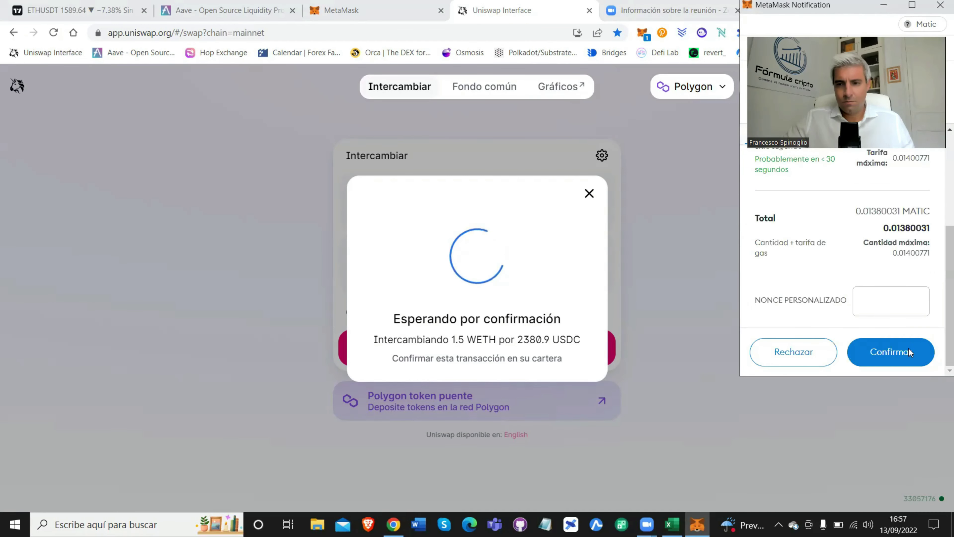
left_click(888, 358)
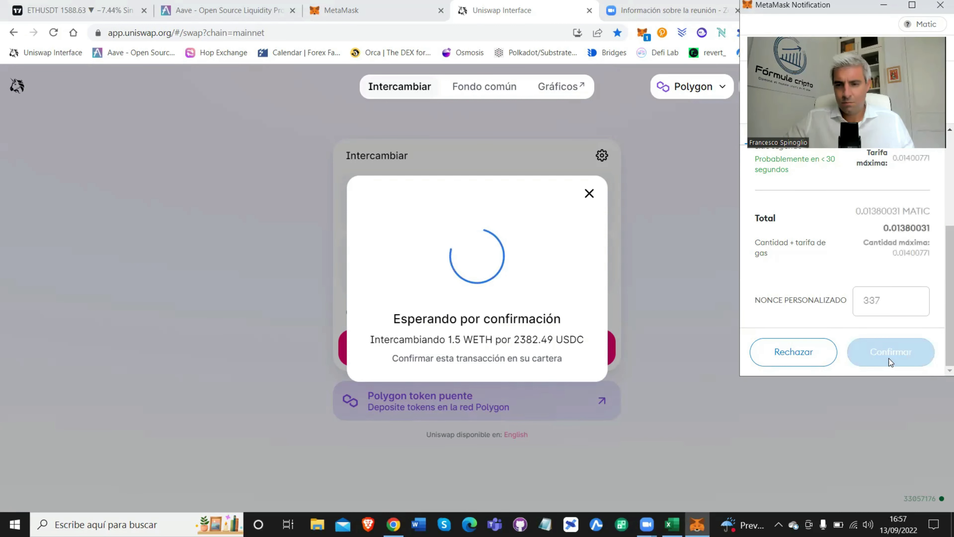
left_click(888, 358)
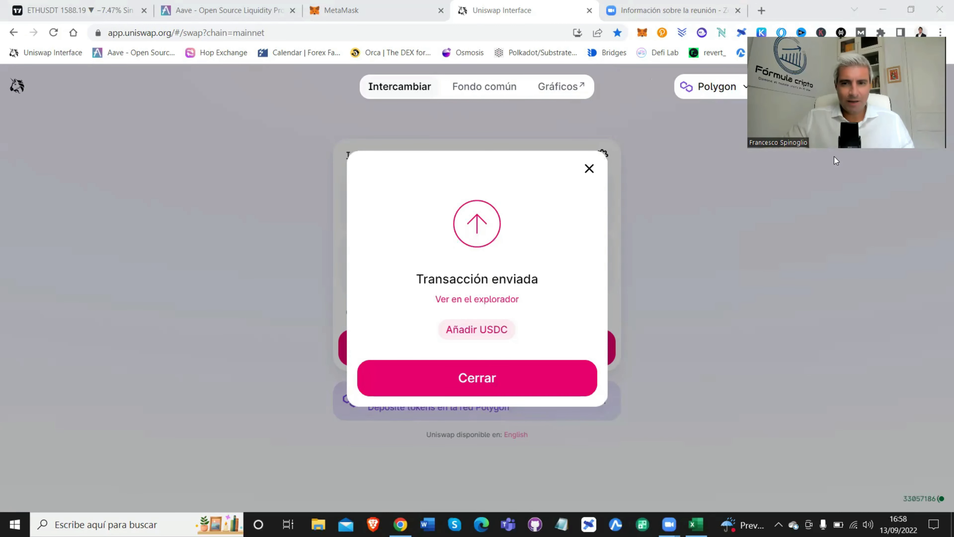
left_click(486, 386)
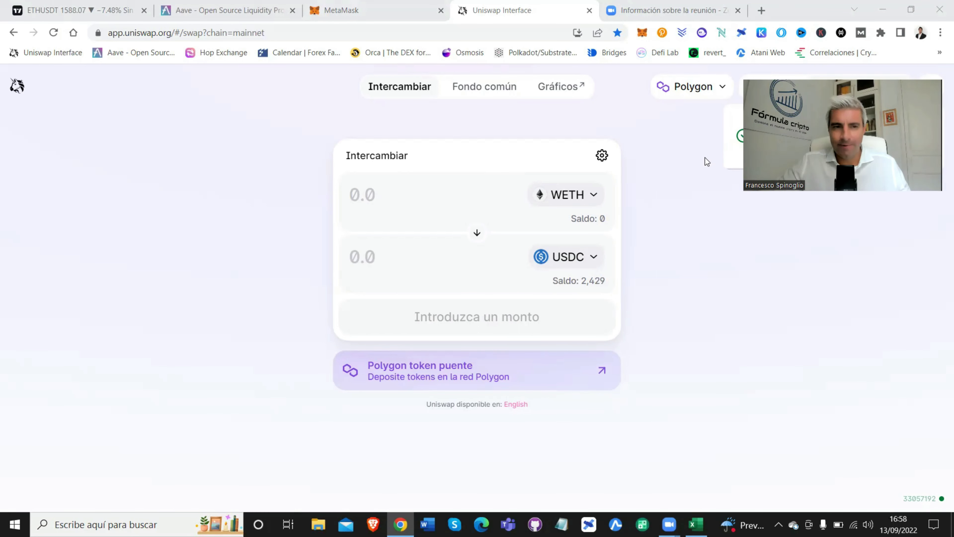
Return to the Aave dashboard and start supplying USDC with the maximum wallet balance of 2,429.876225
left_click(225, 10)
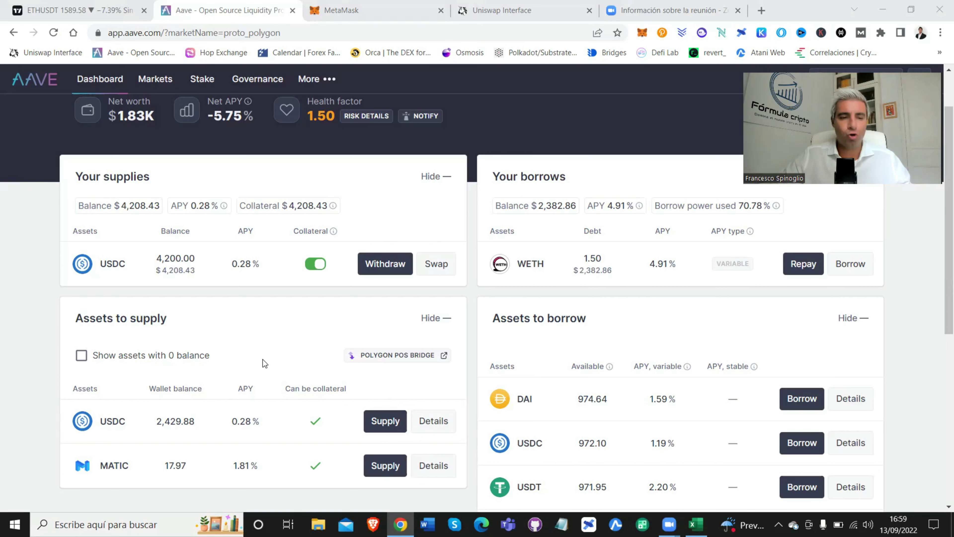
mouse_move(170, 418)
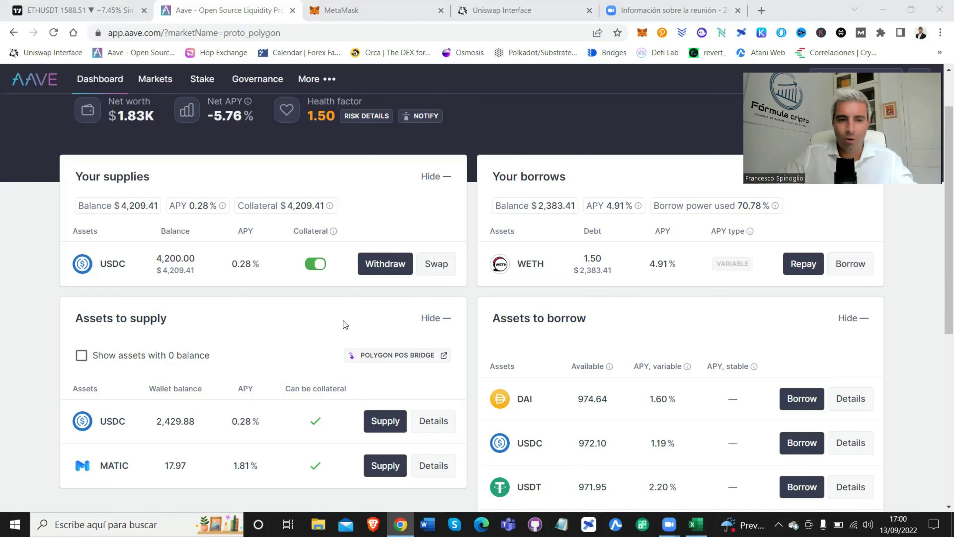
mouse_move(178, 427)
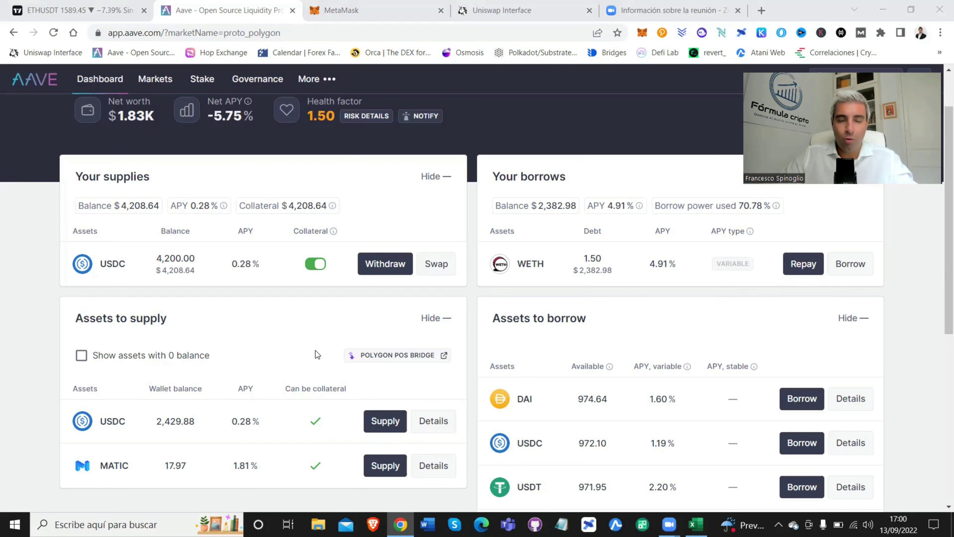
left_click(397, 423)
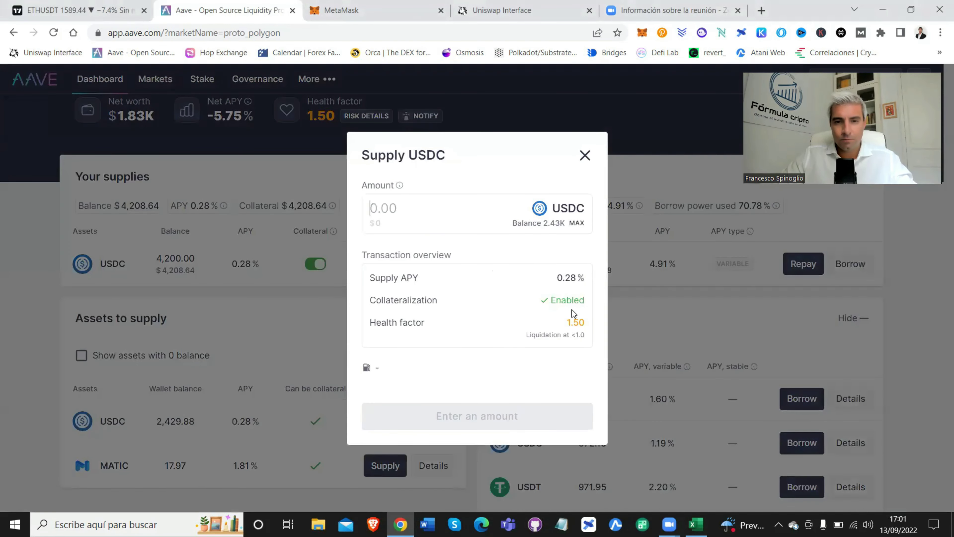
left_click(575, 225)
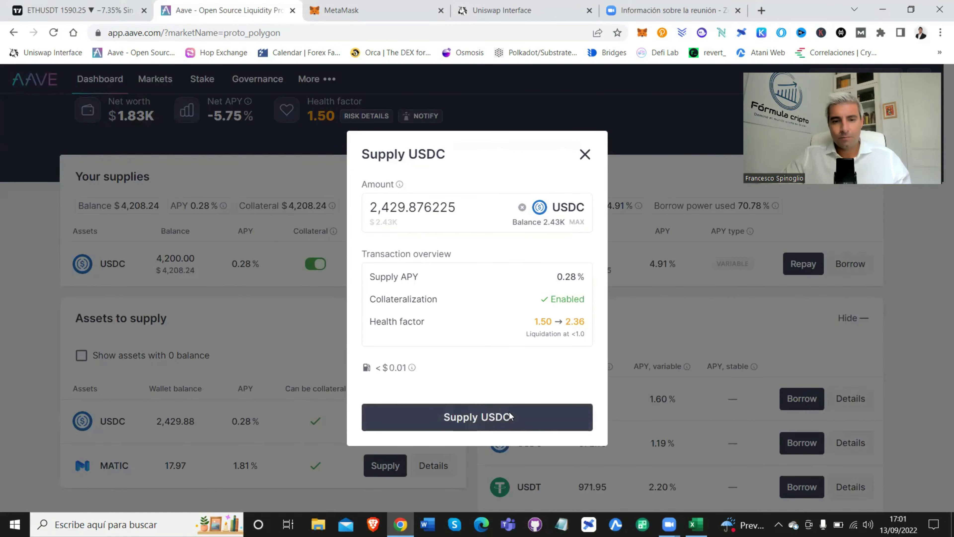
Submit the USDC supply, confirm the deposit in MetaMask and close the completion dialog
left_click(498, 418)
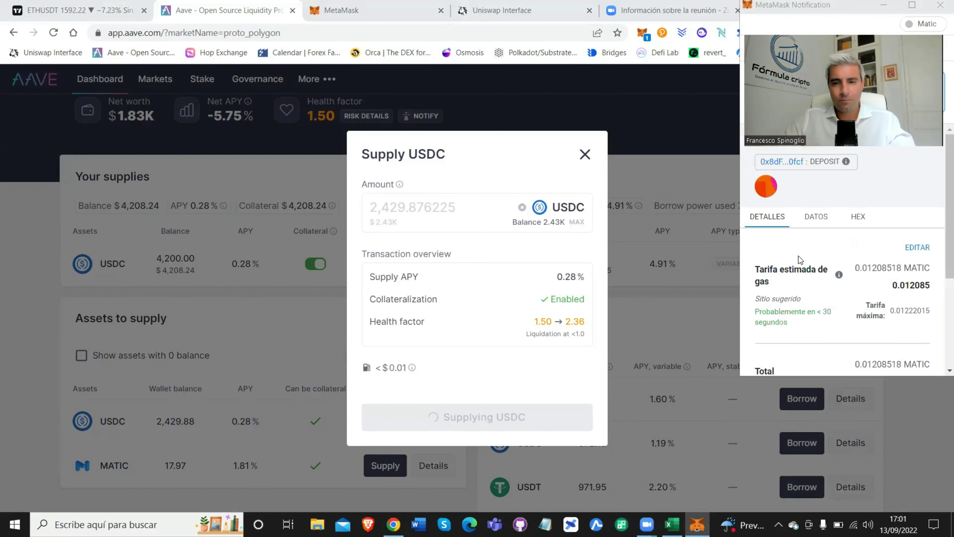
scroll(941, 341, "down", 3)
scroll(941, 342, "down", 2)
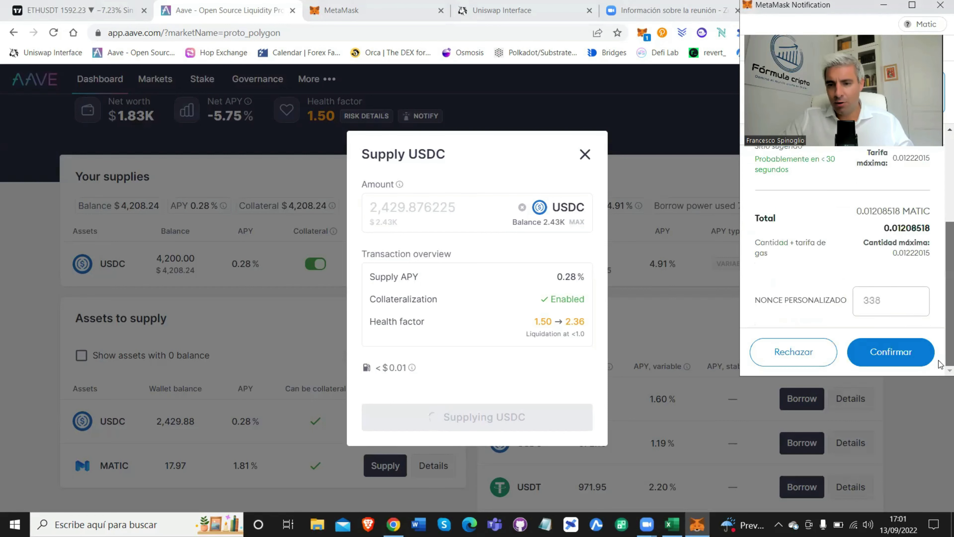
left_click(886, 357)
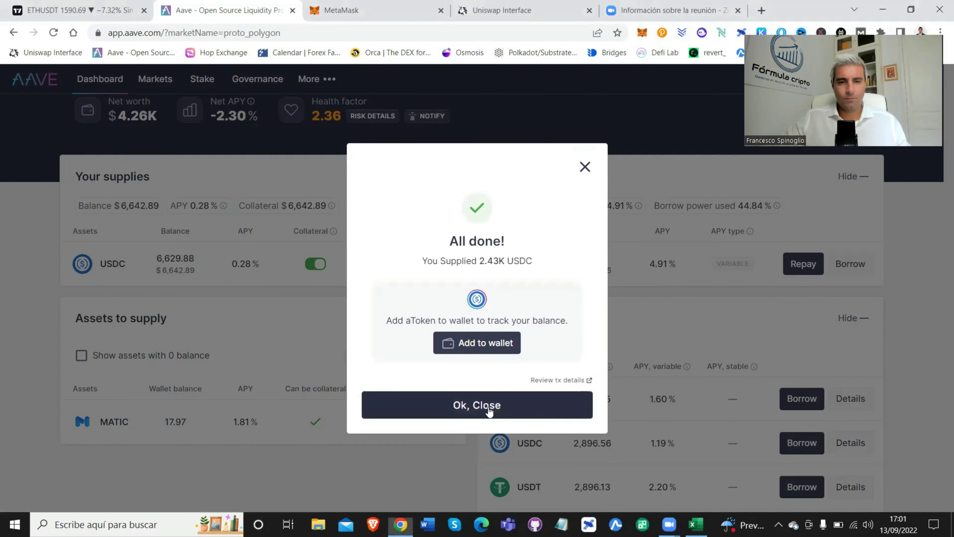
left_click(488, 410)
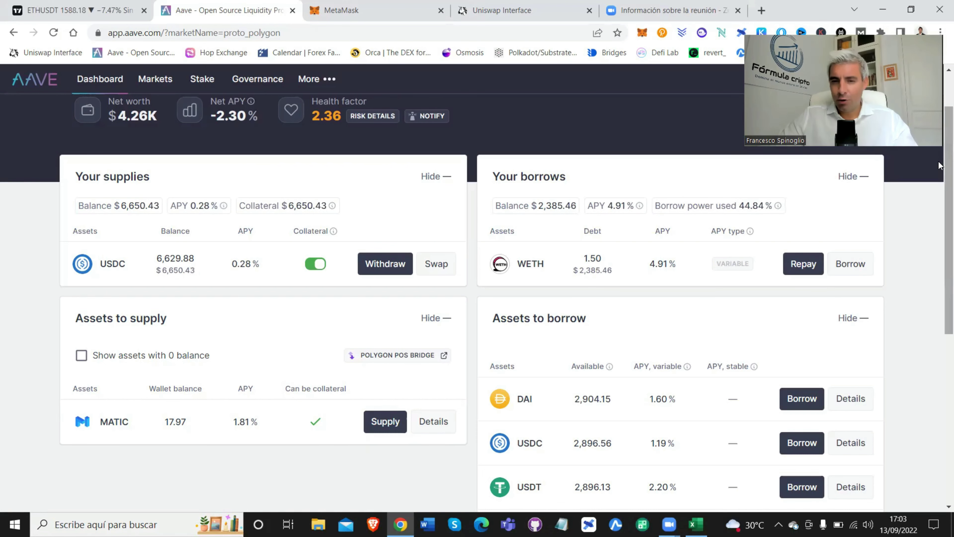
right_click(940, 171)
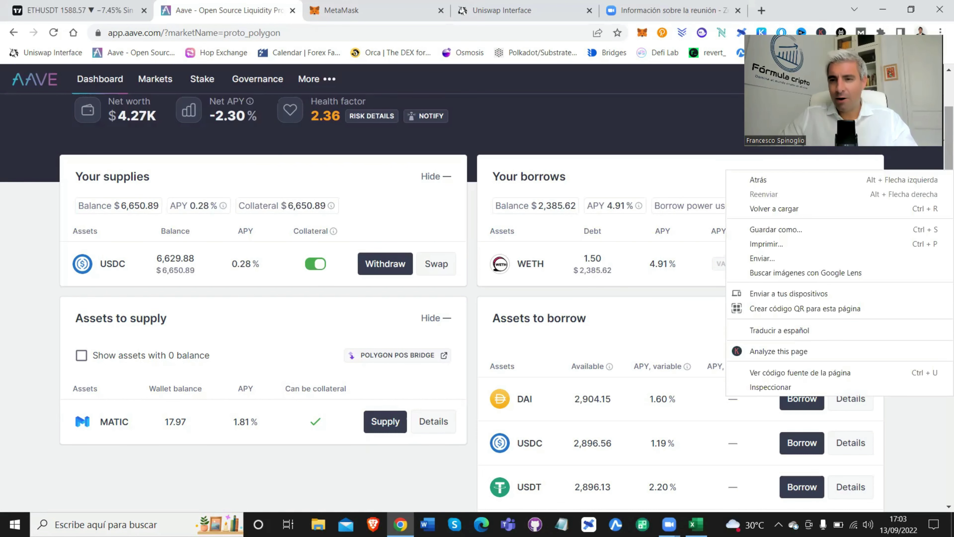
scroll(478, 263, "down", 1)
scroll(477, 301, "up", 1)
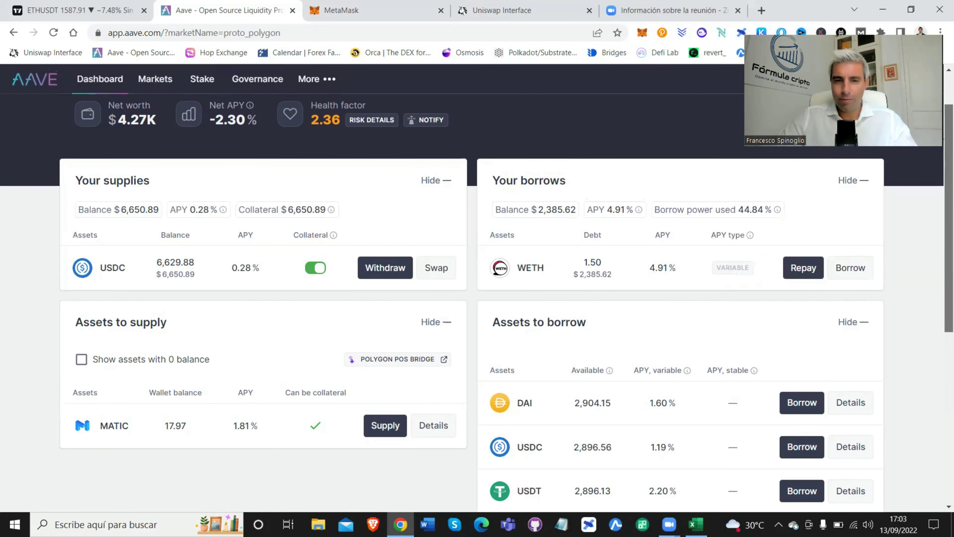